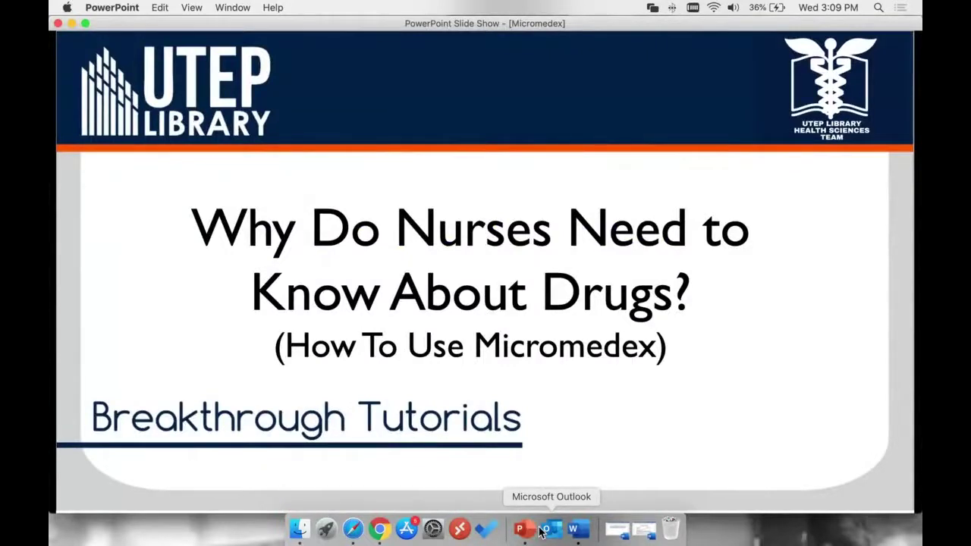
Advance to the 'Why Do You Need Micromedex?' slide, then switch to the Nursing guide in Chrome.
key("Right")
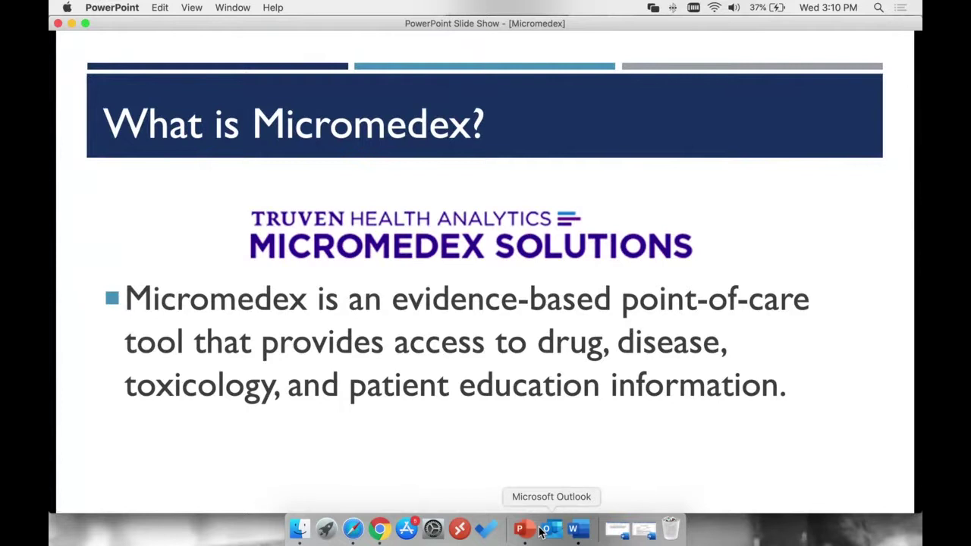
key("Right")
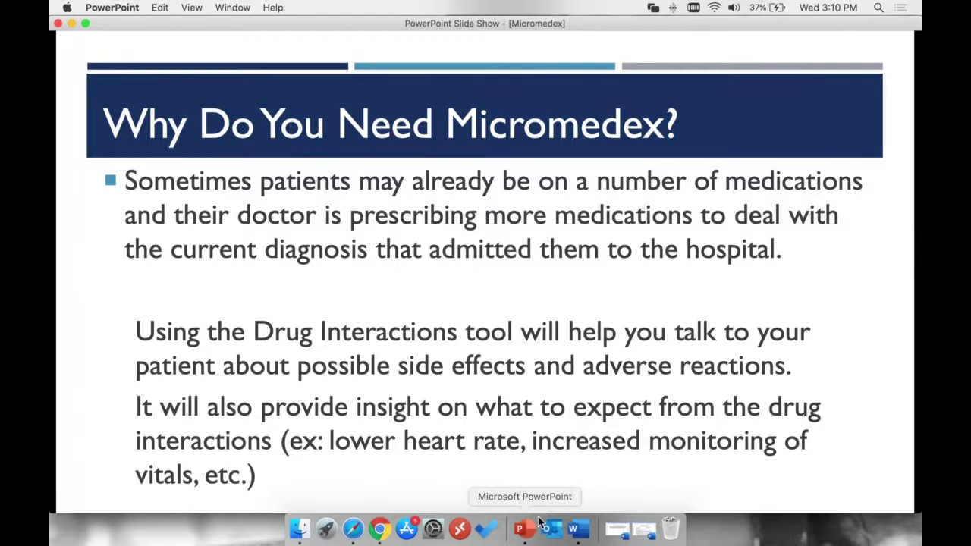
left_click(380, 529)
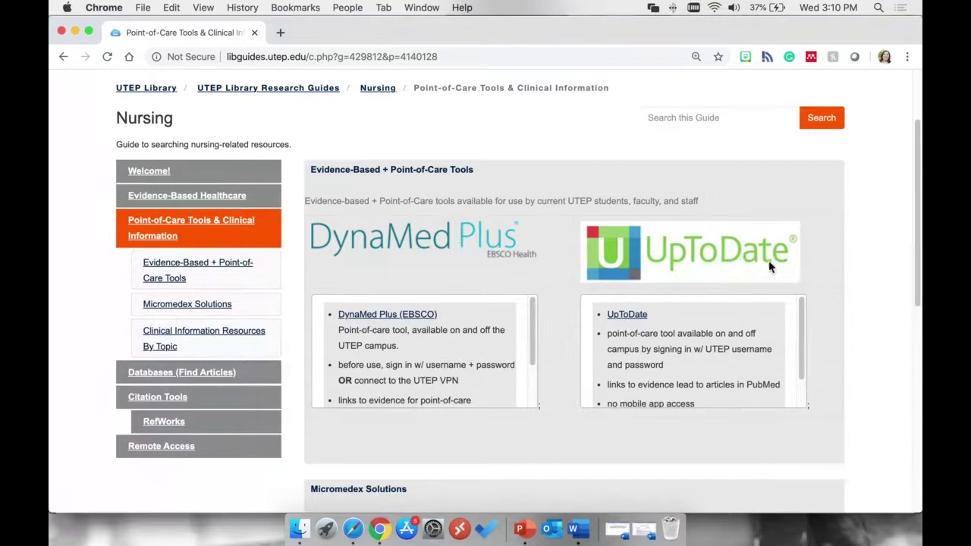
Scroll the Nursing guide down to the Micromedex Solutions section.
scroll(891, 351, "down", 3)
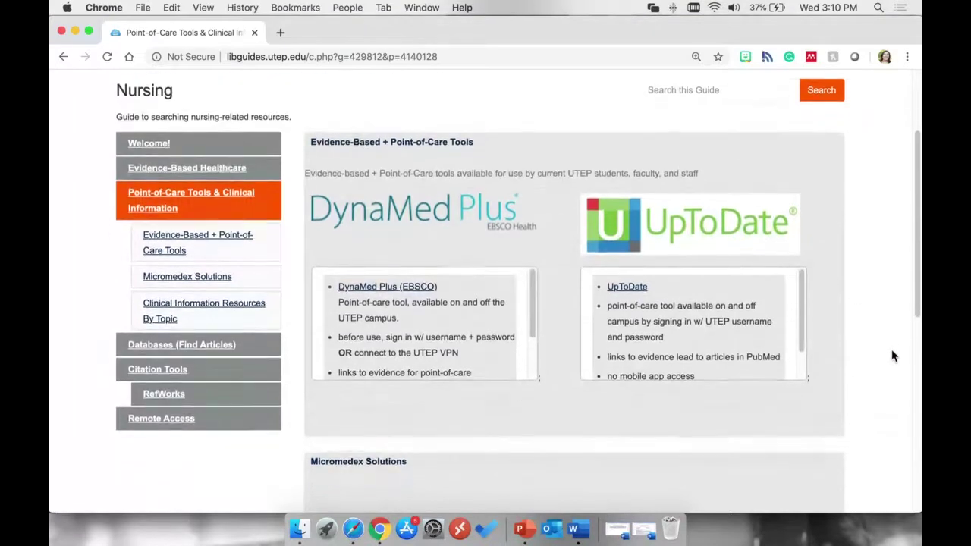
scroll(891, 355, "down", 5)
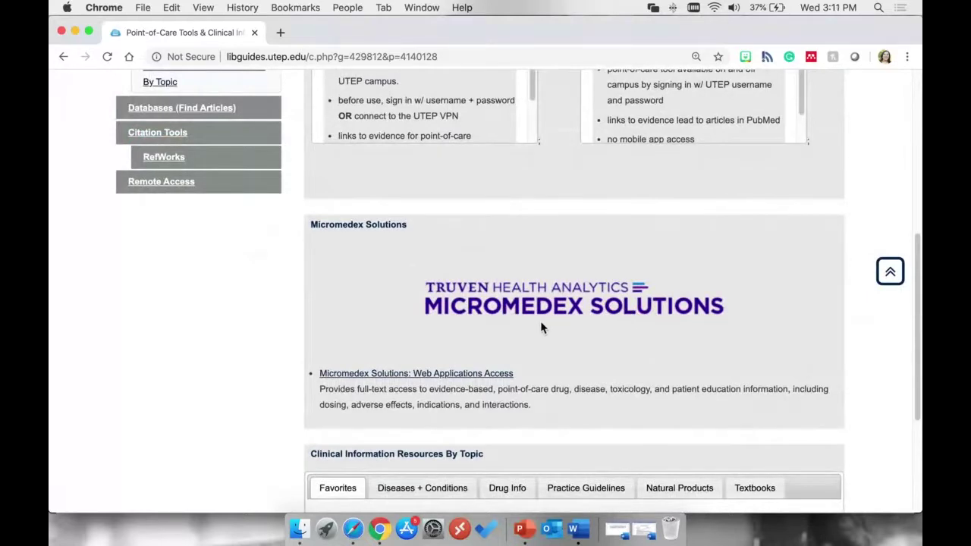
Follow the Micromedex Solutions web access link and go to Drug Interactions.
left_click(417, 375)
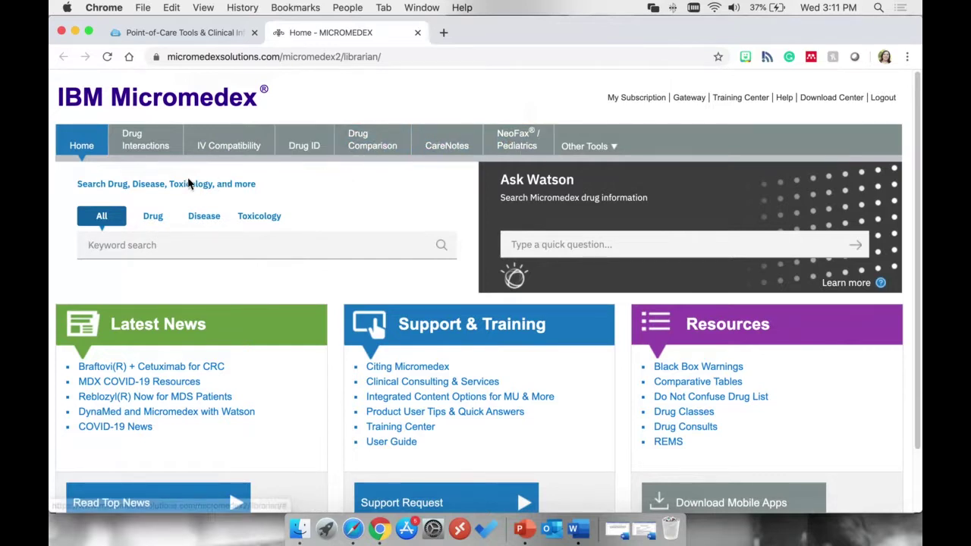
left_click(147, 156)
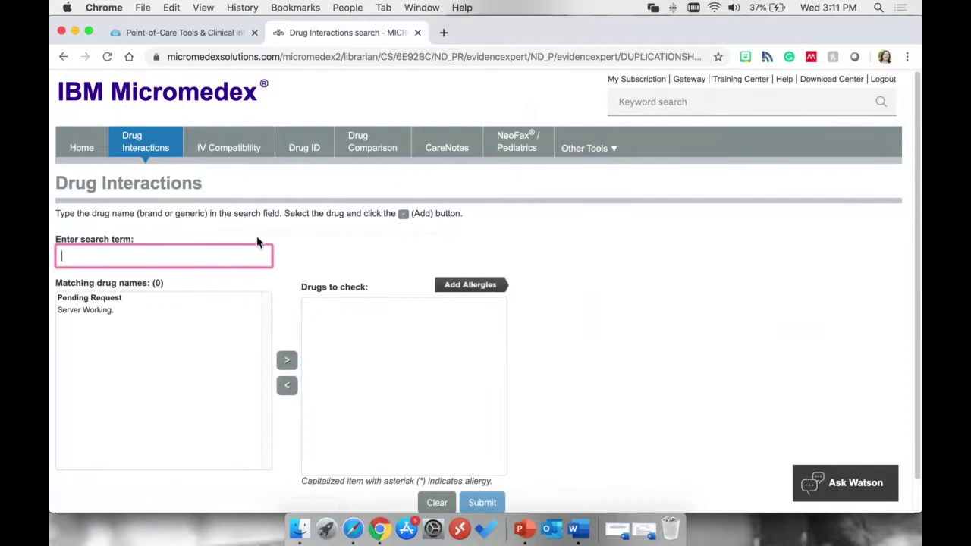
Search 'warfarin', choose plain Warfarin from the matches, and add it to the drugs to check.
left_click(139, 252)
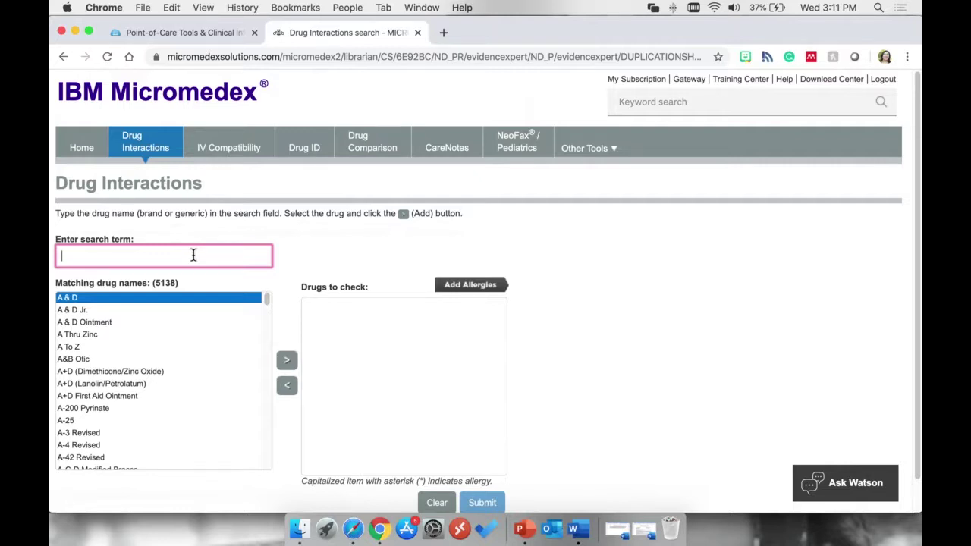
type("w")
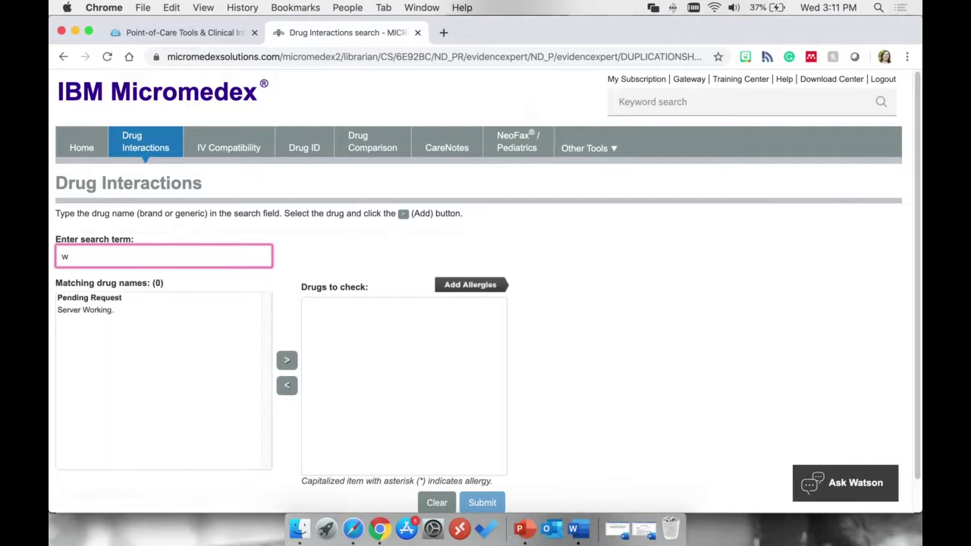
type("ar")
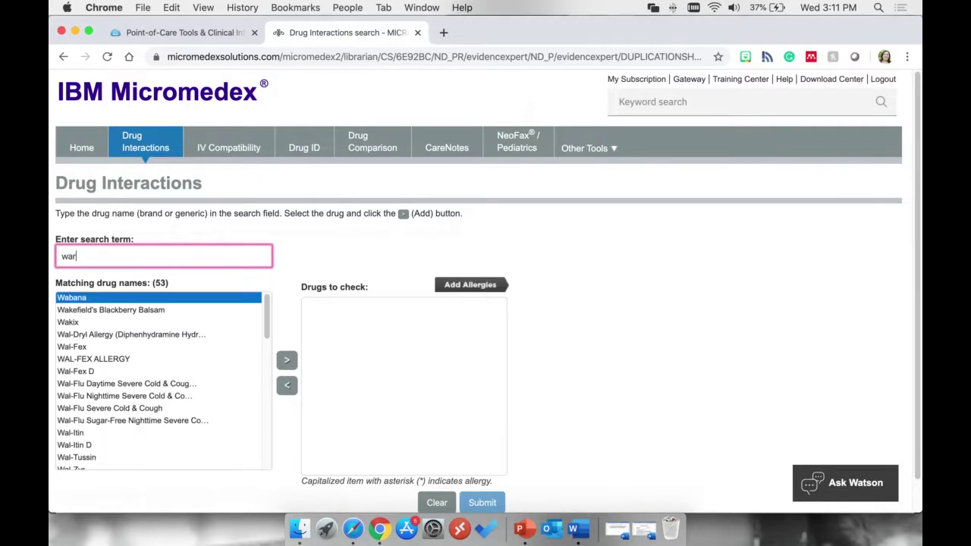
type("far")
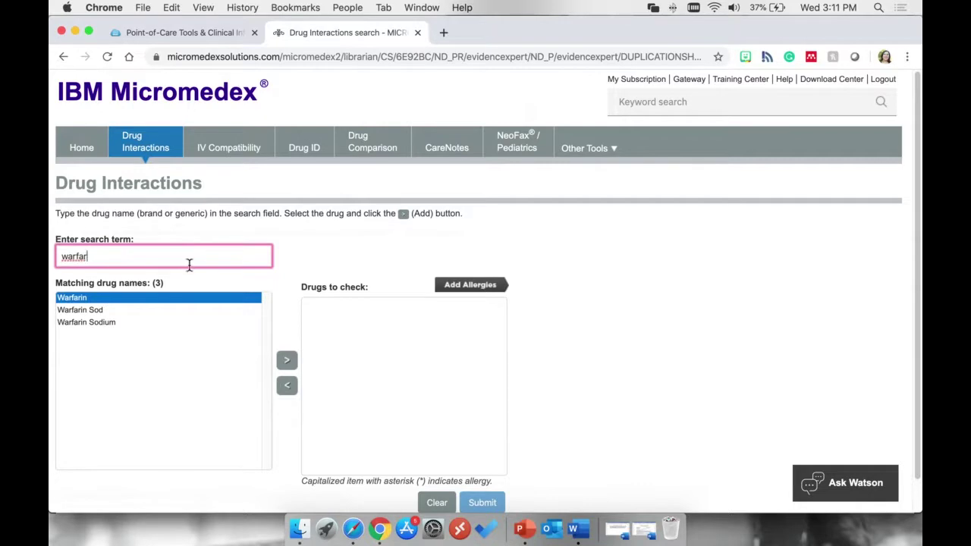
type("in")
left_click(123, 313)
left_click(121, 324)
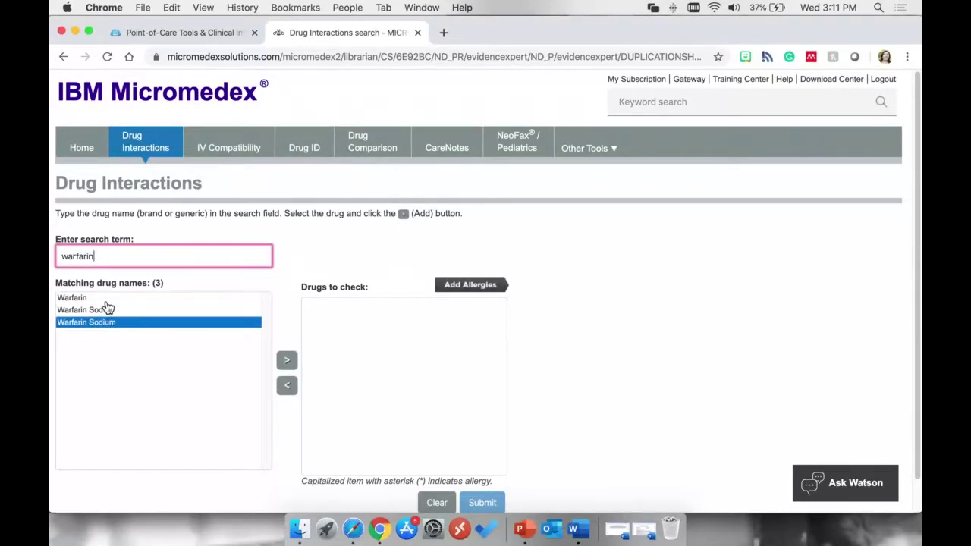
left_click(106, 302)
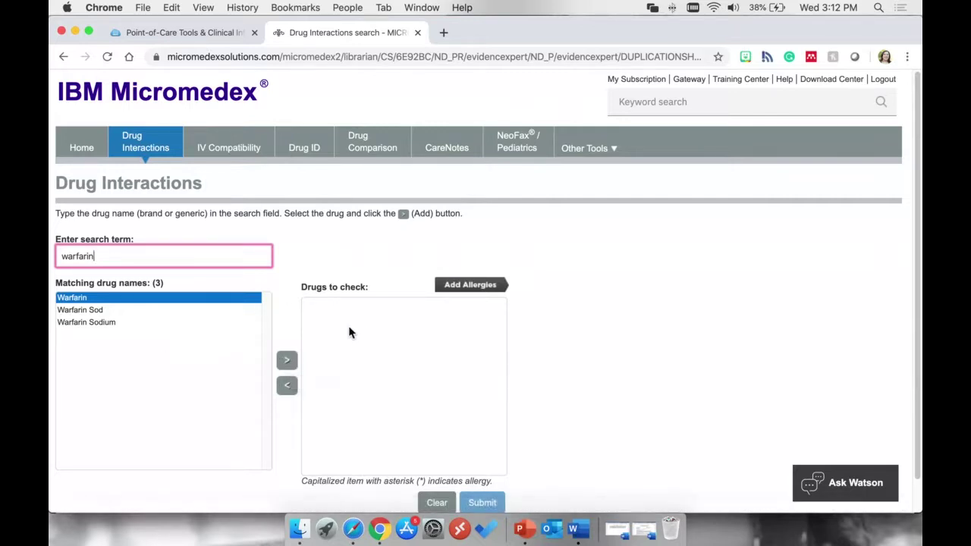
left_click(288, 361)
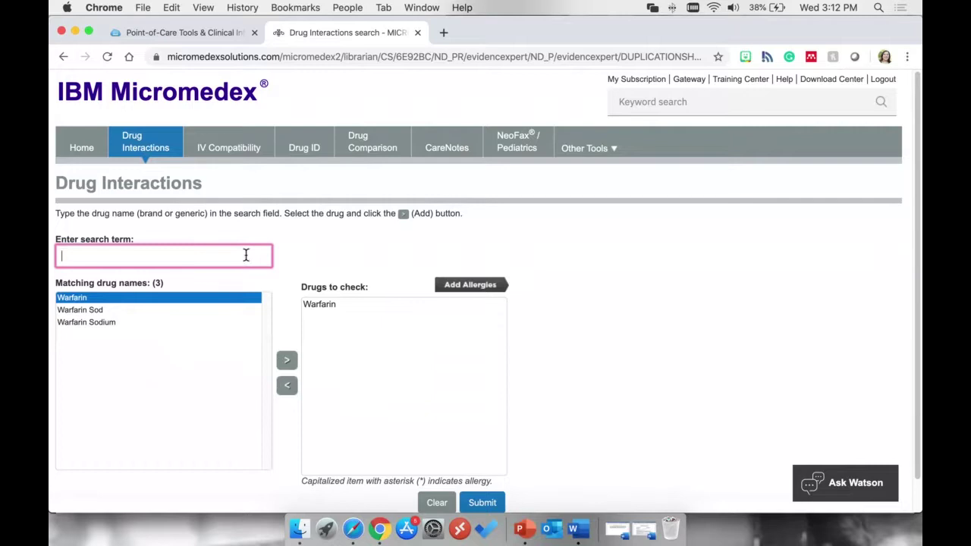
Search 'aleve', choose plain Aleve from the matches, and add it to the drugs to check.
type("al")
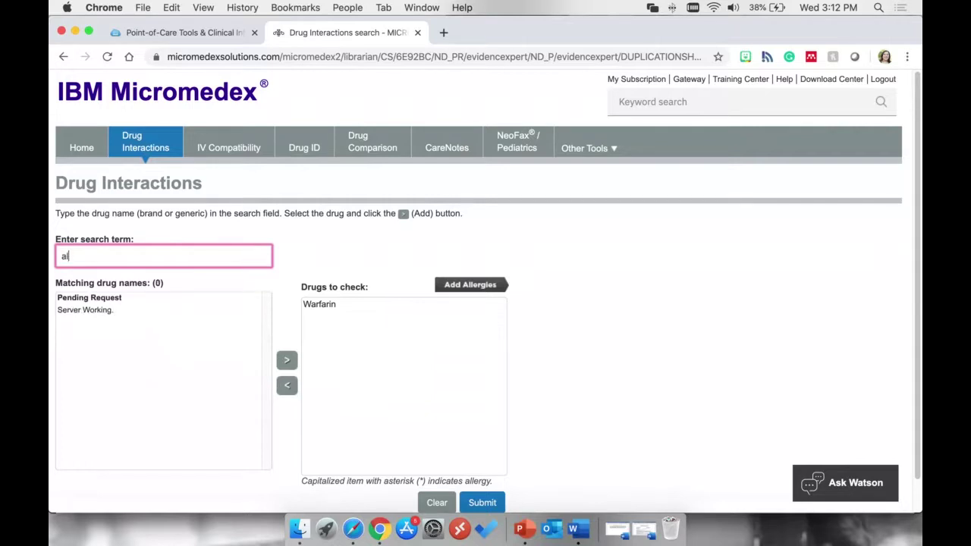
type("eve")
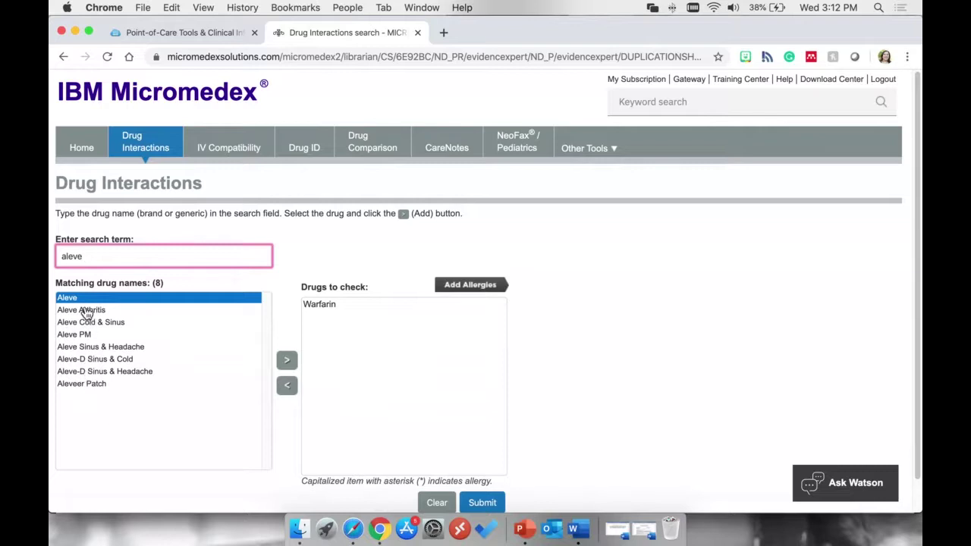
key("Down")
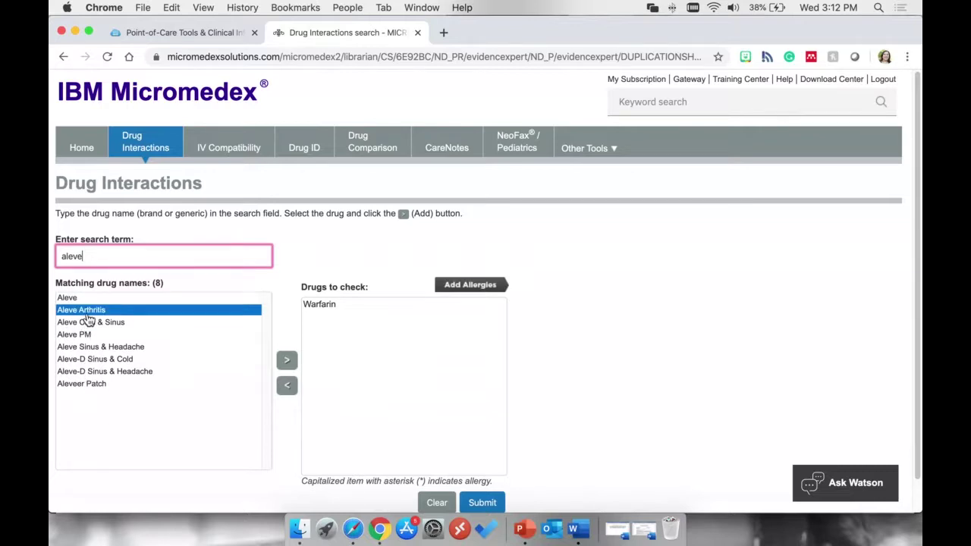
key("Down")
key("Down")
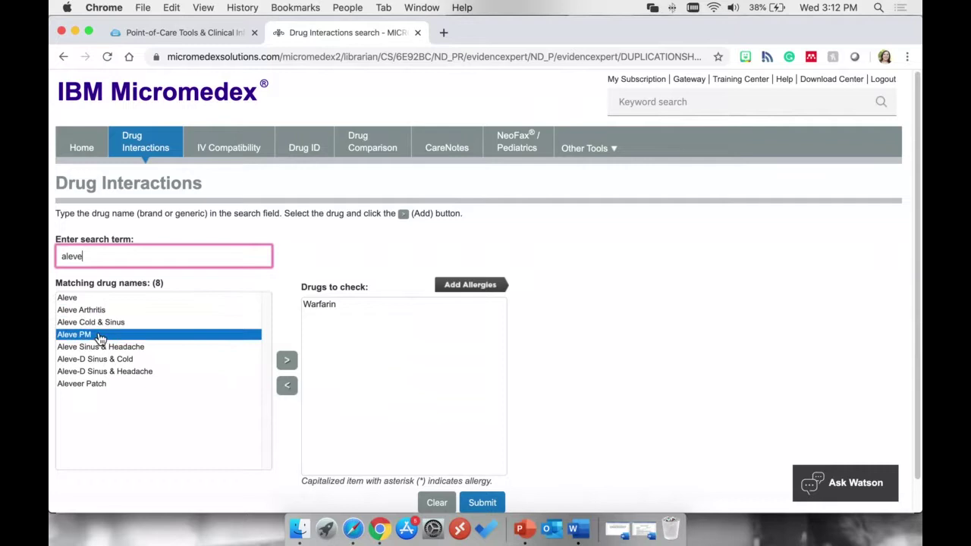
key("Down")
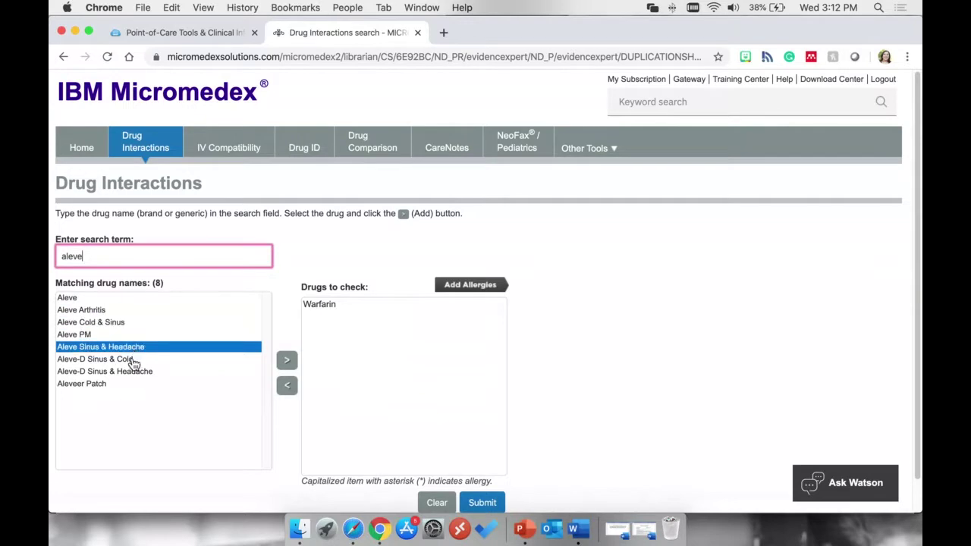
key("Down")
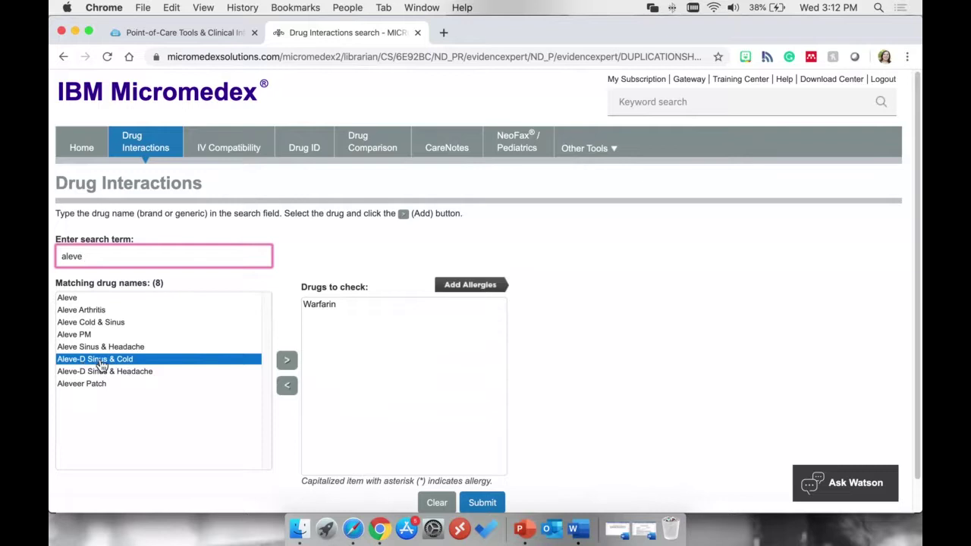
left_click(89, 311)
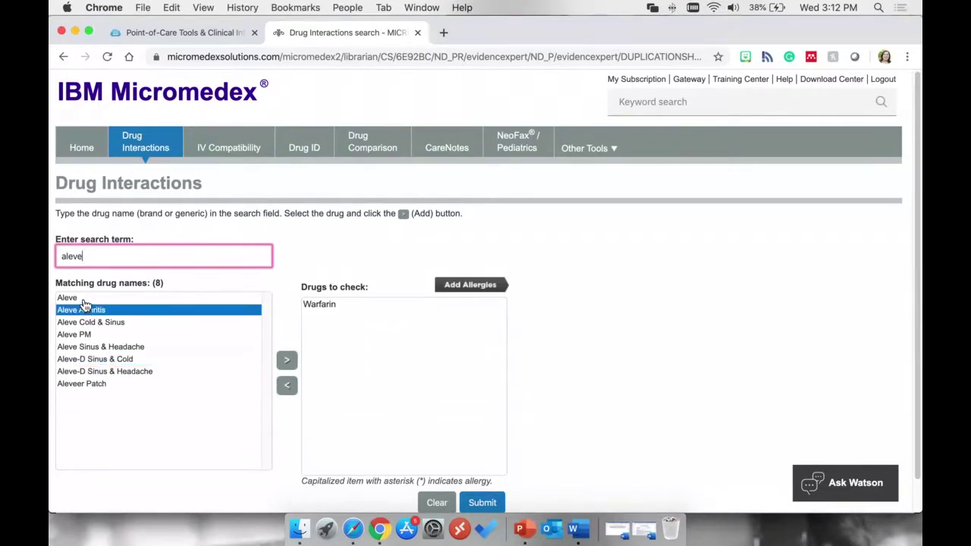
left_click(82, 298)
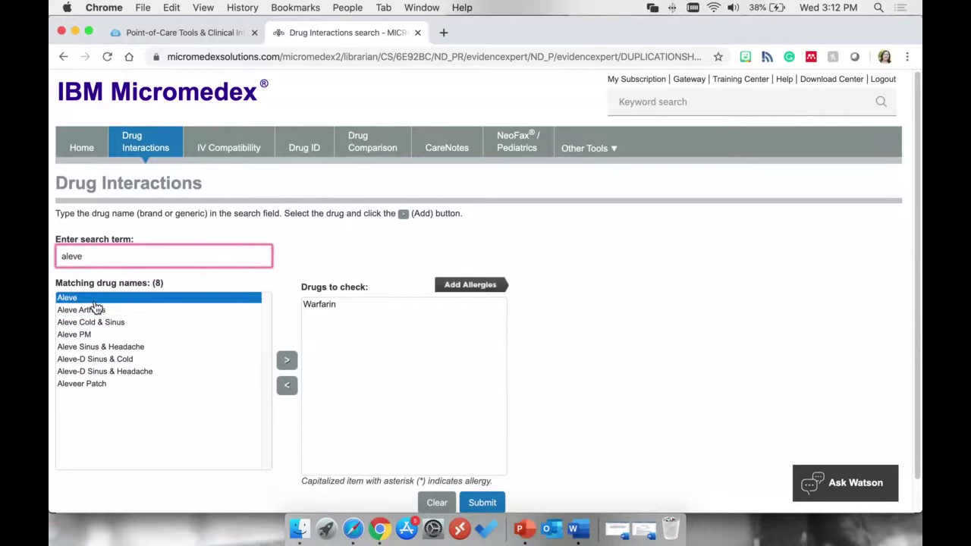
left_click(294, 368)
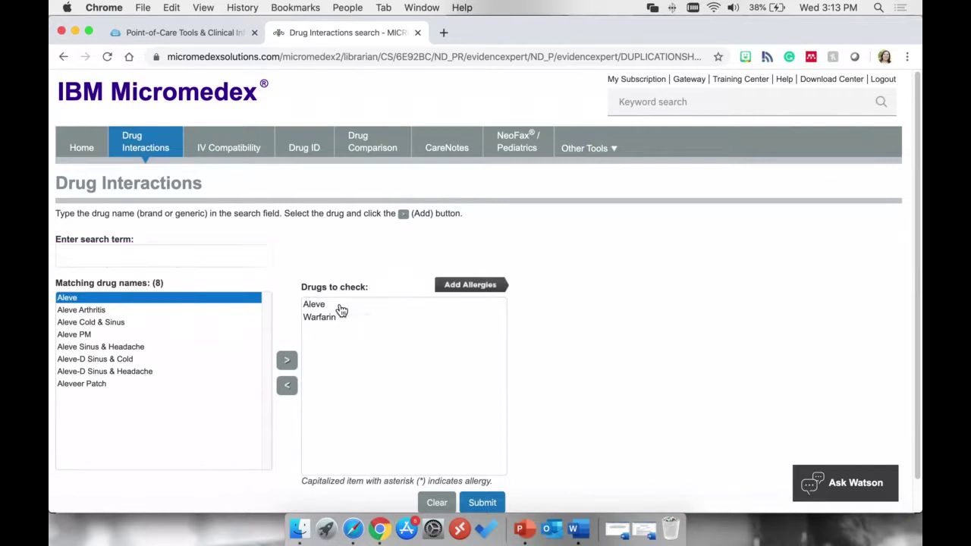
Check Aleve and Warfarin in the drugs-to-check list and scroll down to Submit.
left_click(340, 307)
left_click(341, 318)
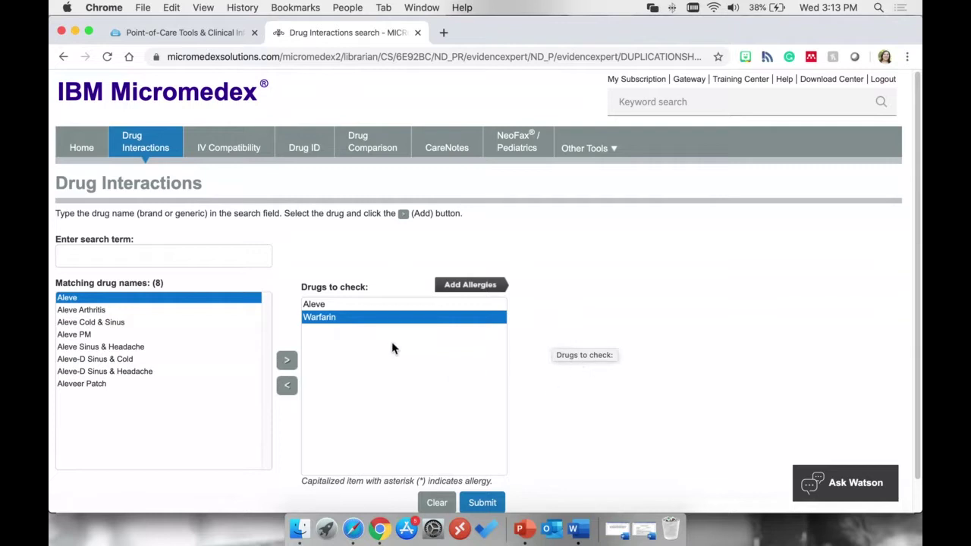
left_click(387, 306)
scroll(634, 357, "down", 1)
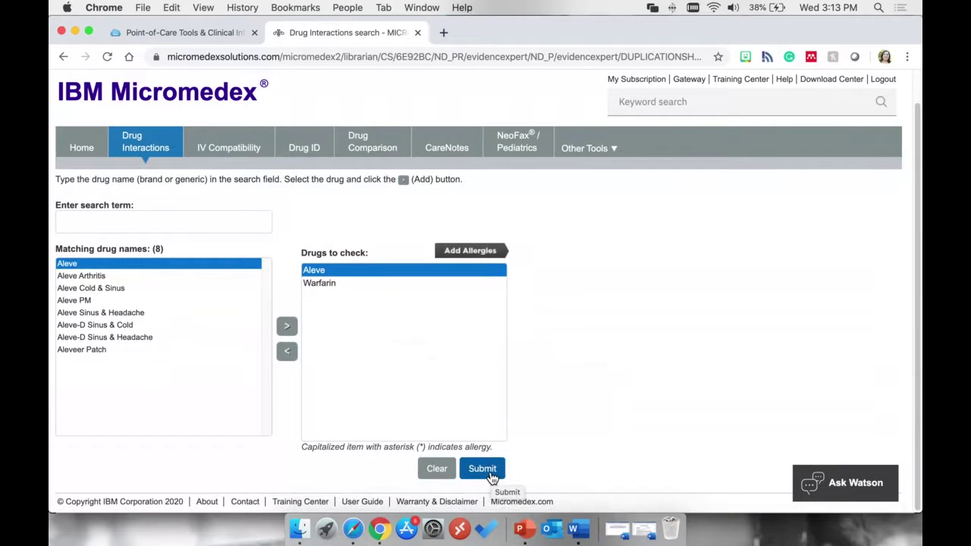
Submit the check, read the major Naproxen Sodium–Warfarin Sodium interaction, then place the cursor below worksheet question 5.
left_click(483, 469)
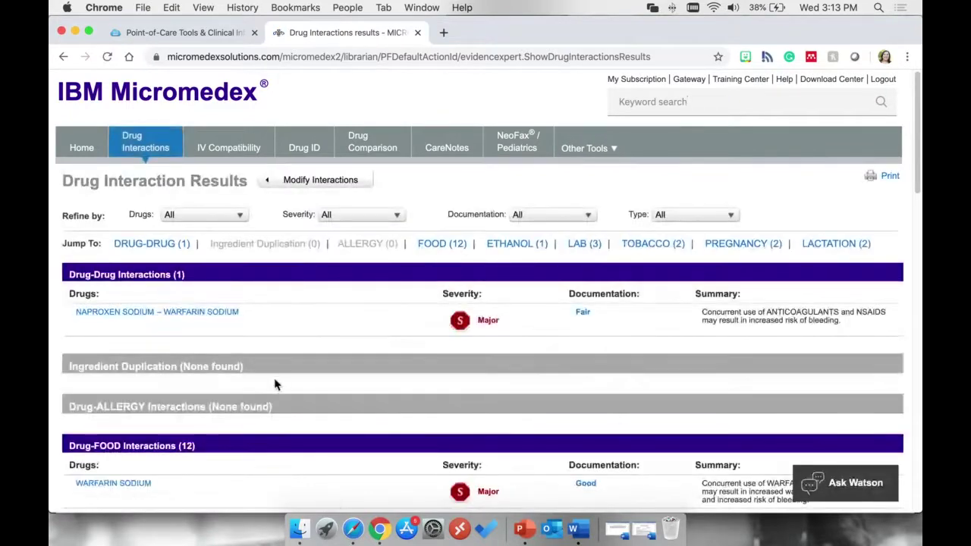
scroll(189, 365, "down", 1)
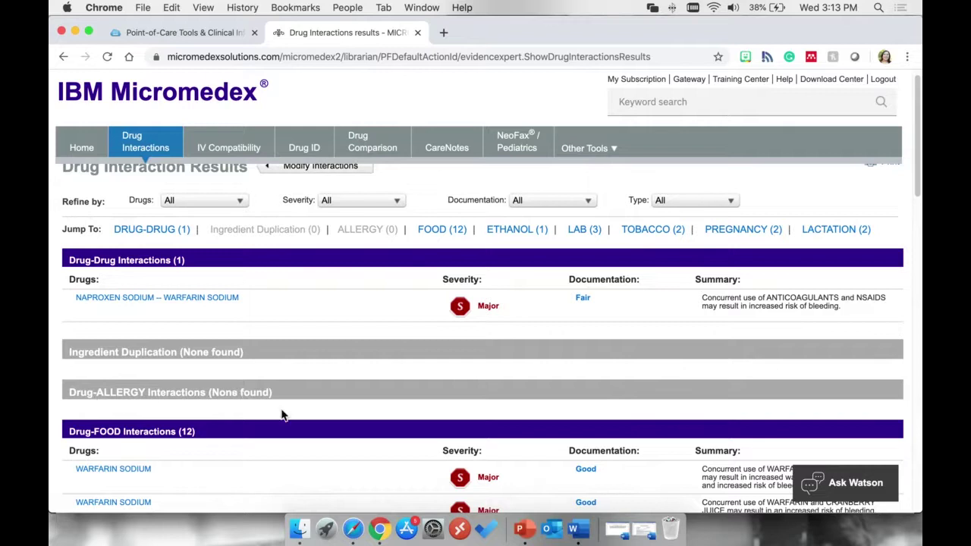
scroll(281, 413, "down", 2)
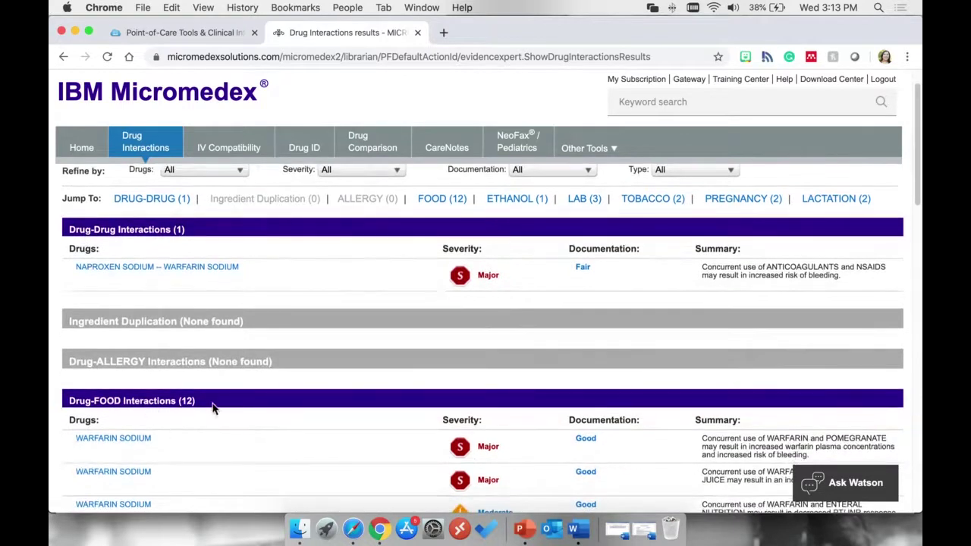
scroll(341, 368, "up", 3)
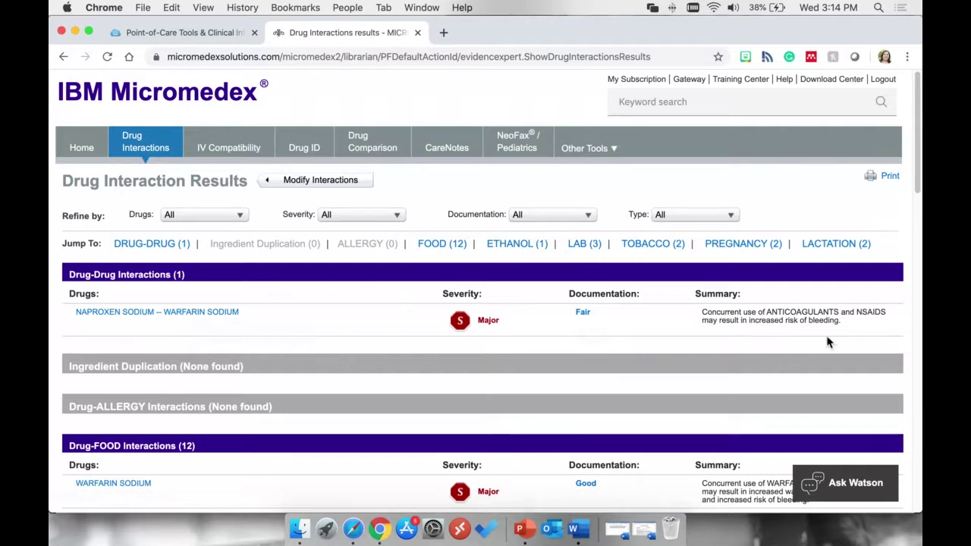
left_click(615, 532)
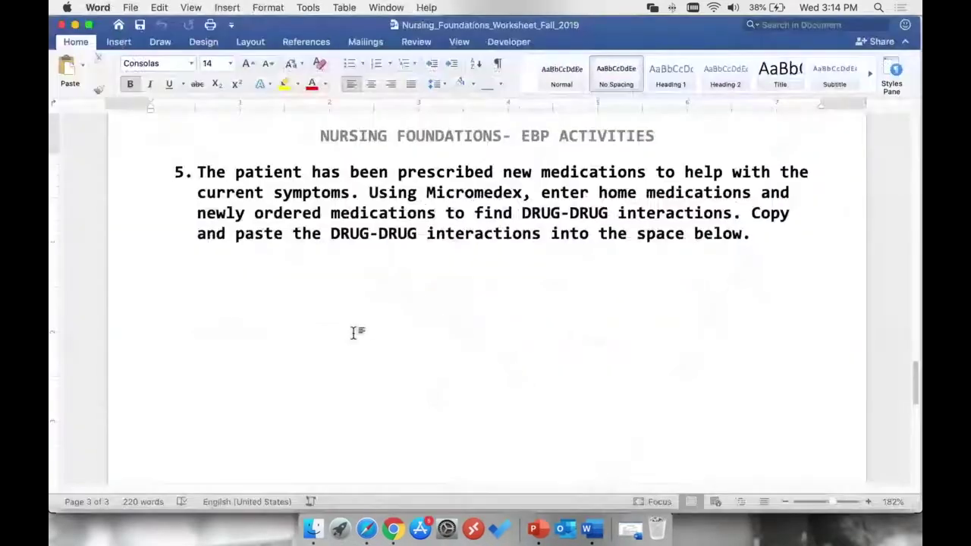
left_click(358, 333)
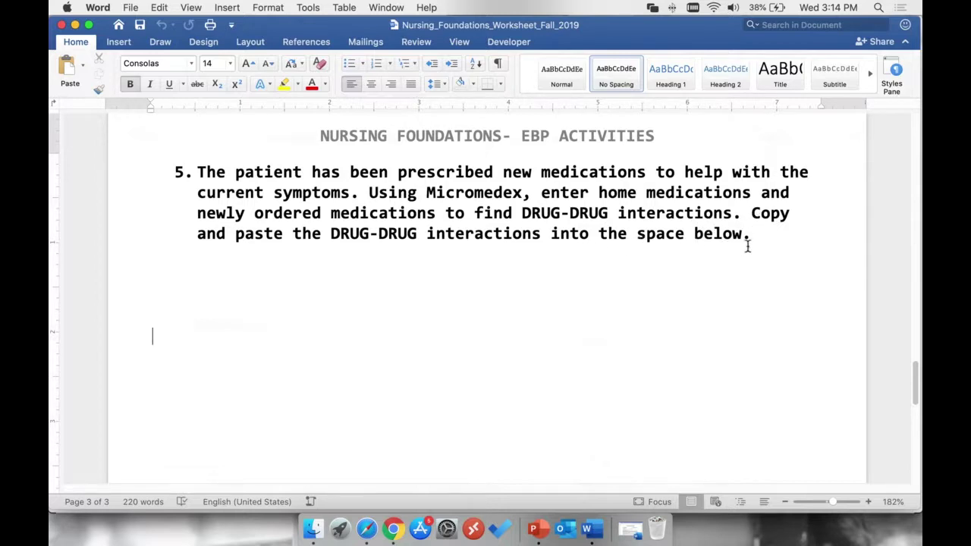
Restore the Nursing_2307_Case_Scenario_Fall_2019 document from the Dock.
left_click(627, 537)
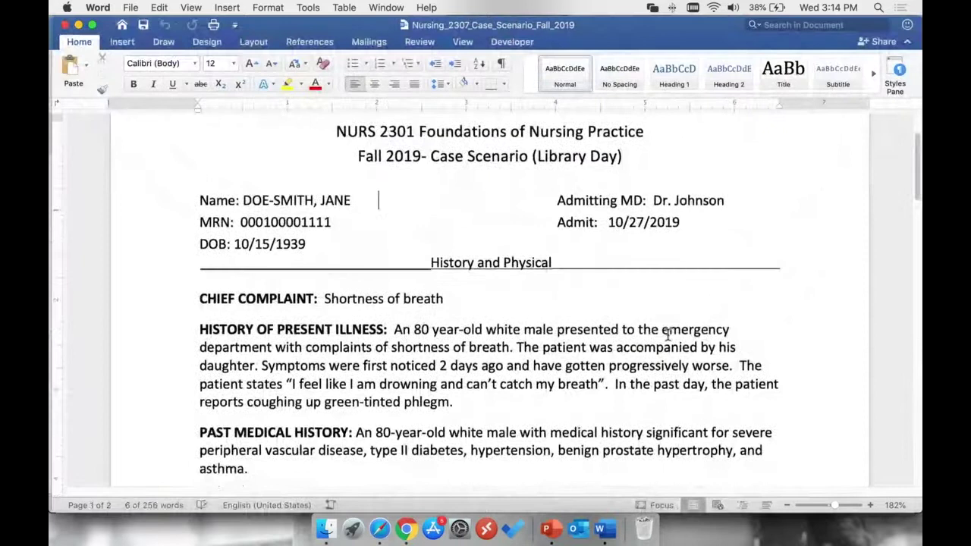
Scroll to HOME MEDICATIONS and highlight that line and Lisinopril to review the home drugs.
scroll(607, 332, "down", 2)
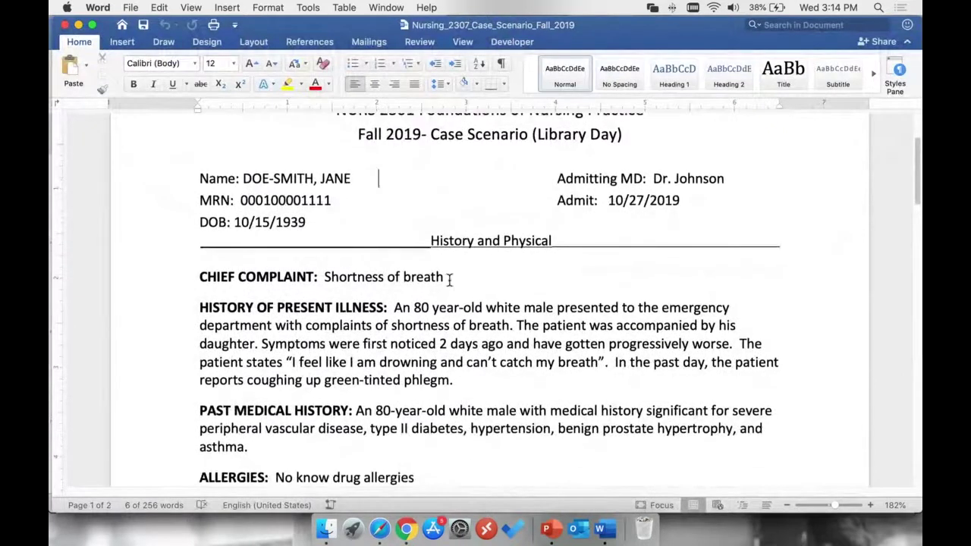
scroll(467, 300, "down", 1)
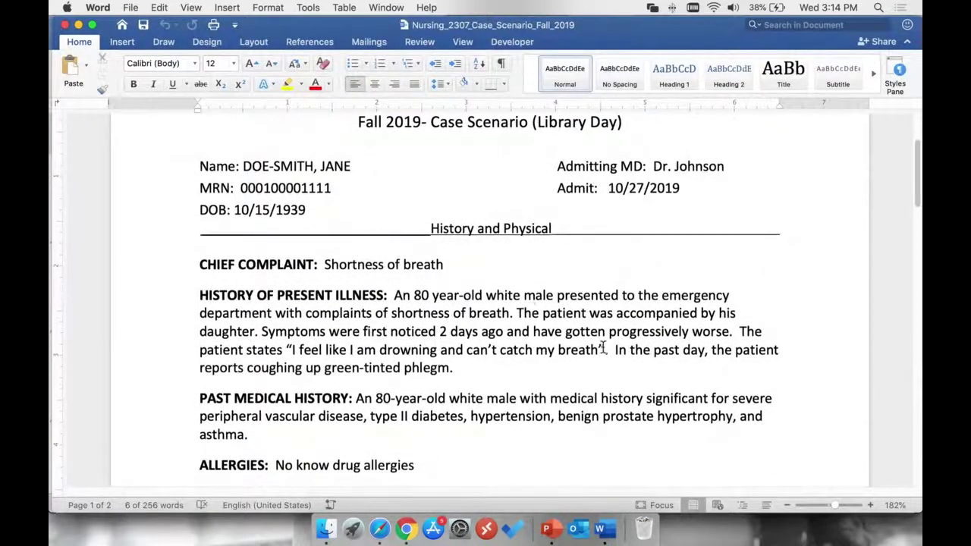
scroll(603, 348, "down", 1)
scroll(603, 347, "down", 3)
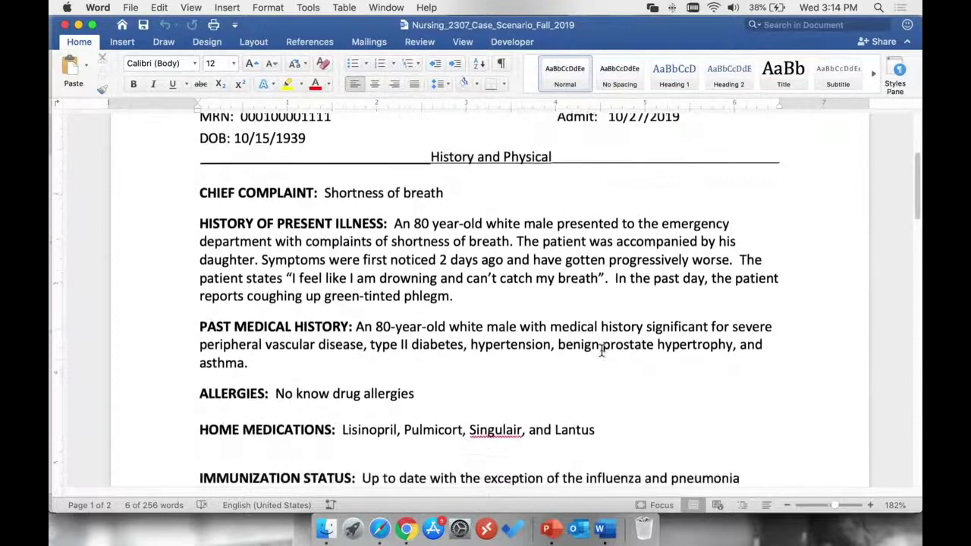
scroll(602, 350, "down", 1)
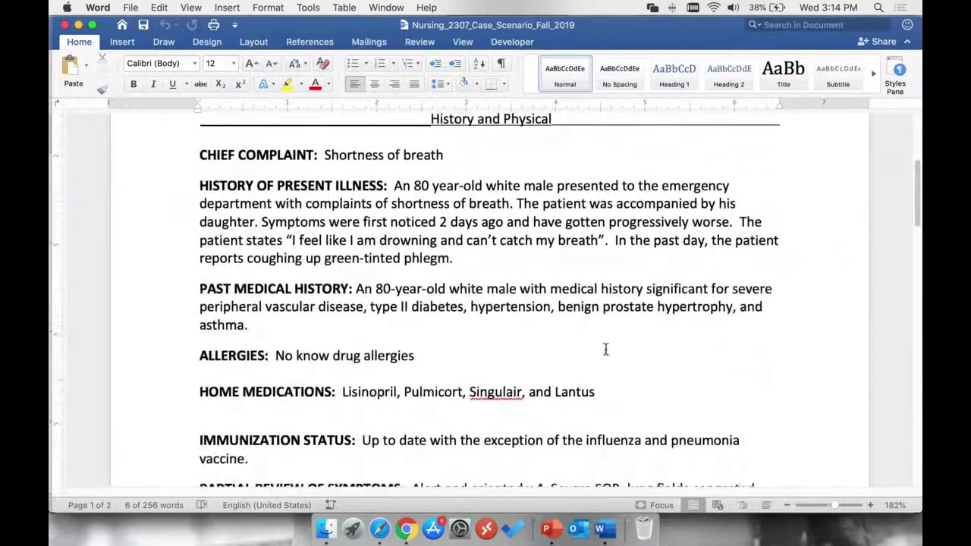
scroll(679, 344, "down", 2)
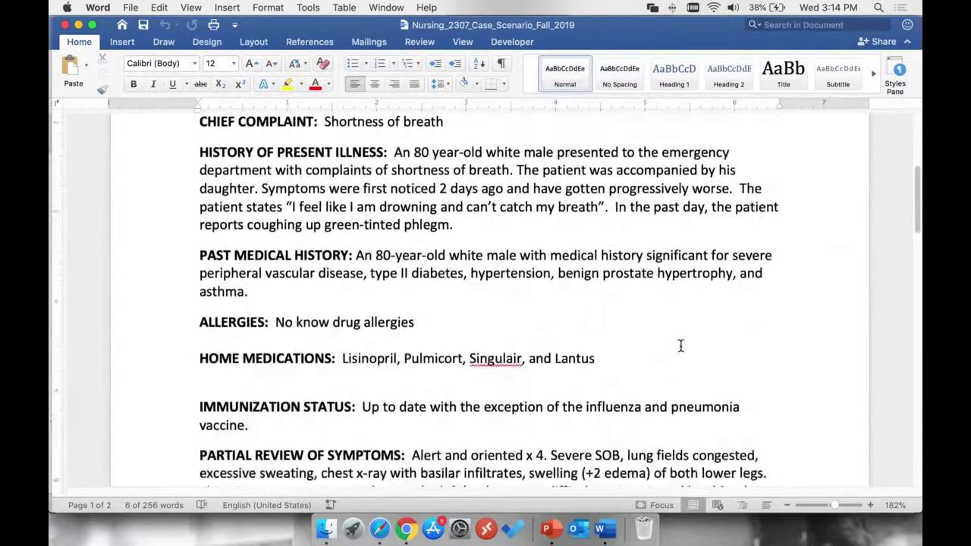
scroll(680, 346, "down", 1)
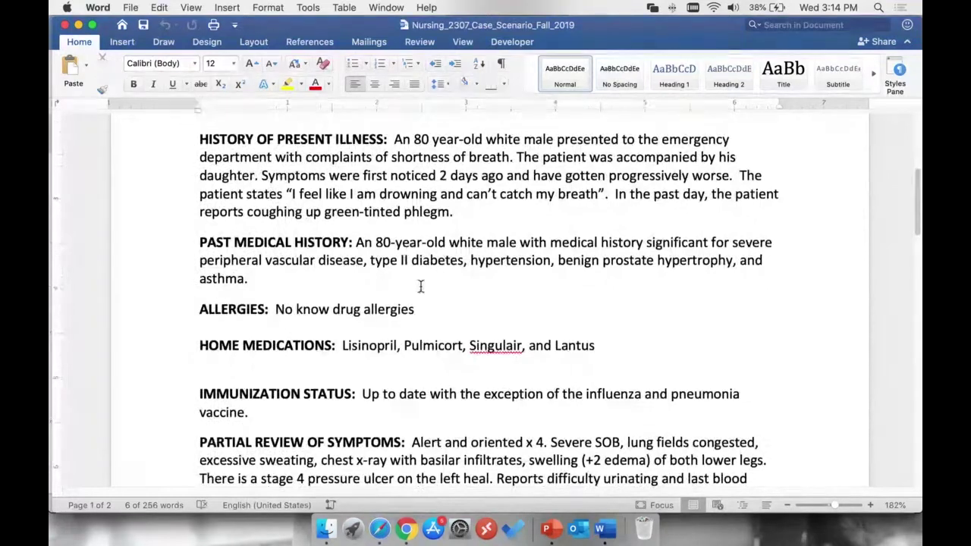
left_click_drag(199, 345, 615, 358)
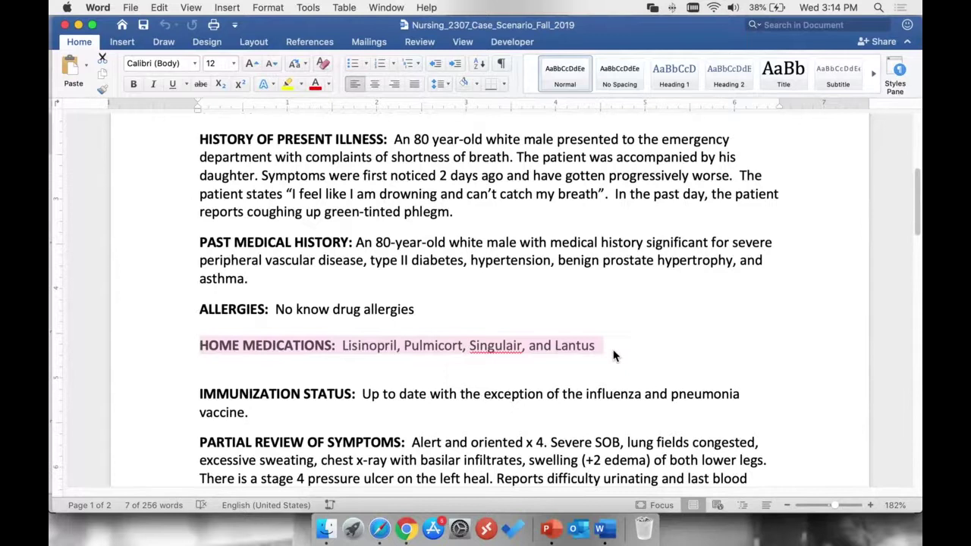
left_click(615, 355)
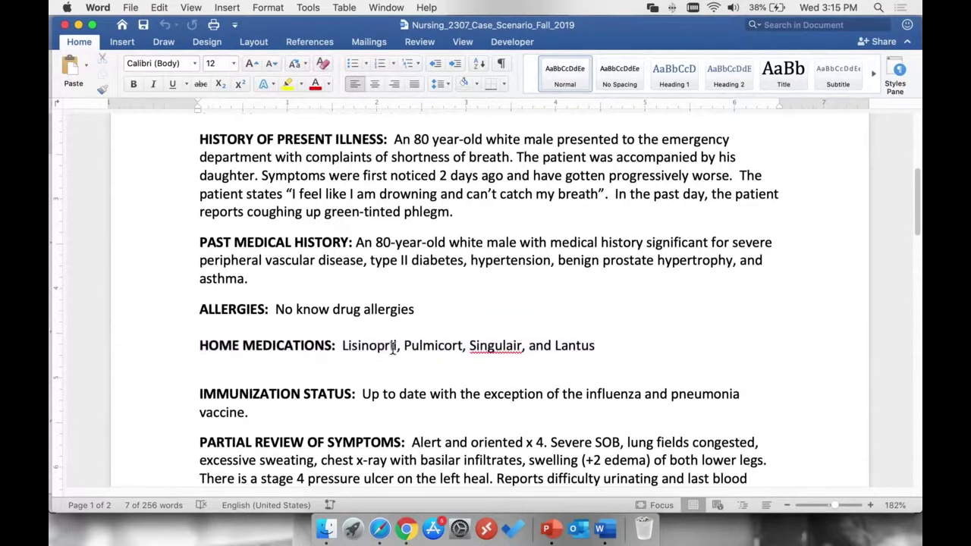
left_click_drag(342, 345, 398, 346)
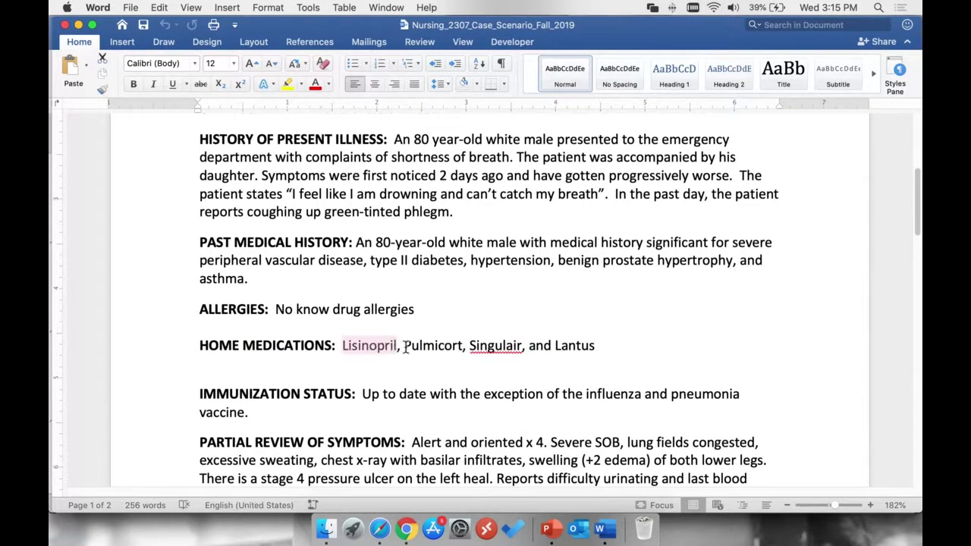
left_click(455, 345)
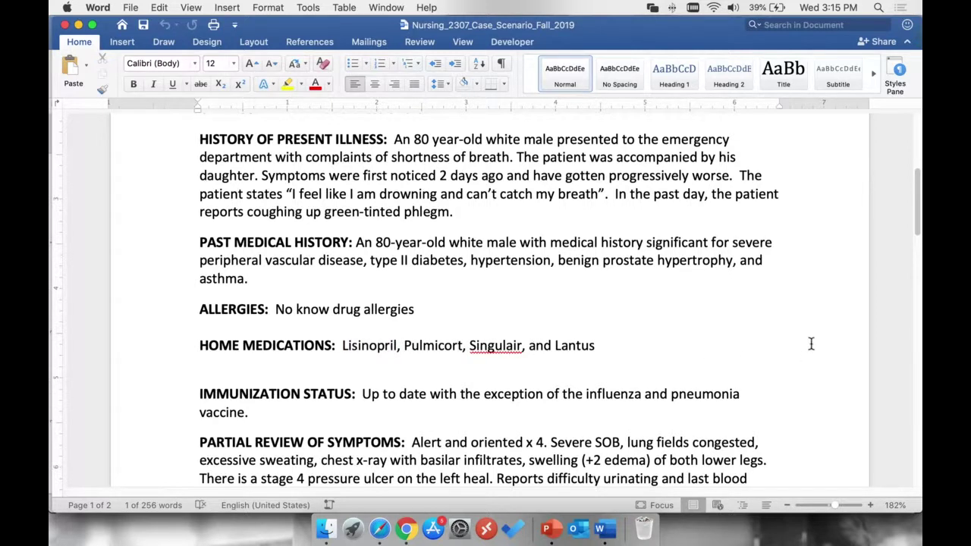
scroll(802, 340, "down", 1)
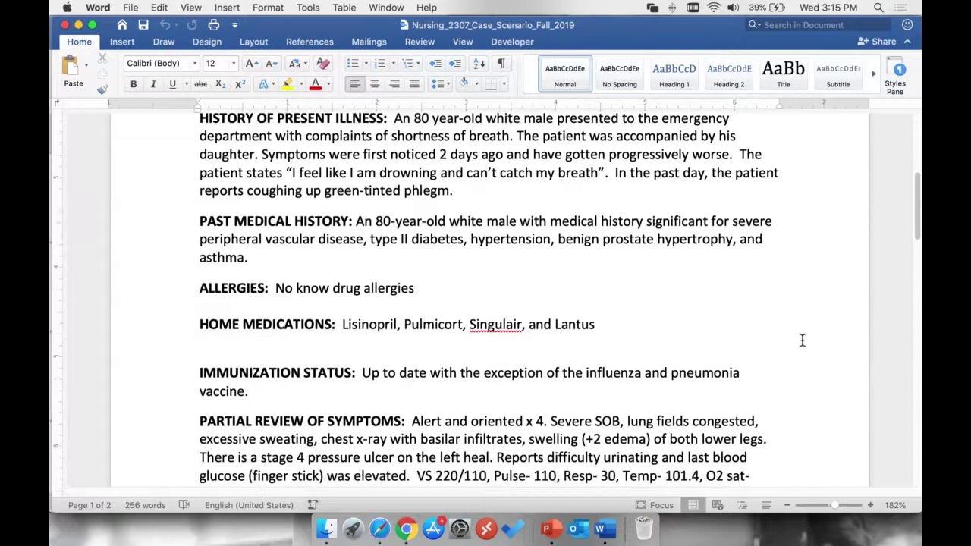
Scroll to ORDERS and highlight the oxygen order and the five newly ordered medications.
scroll(801, 340, "down", 10)
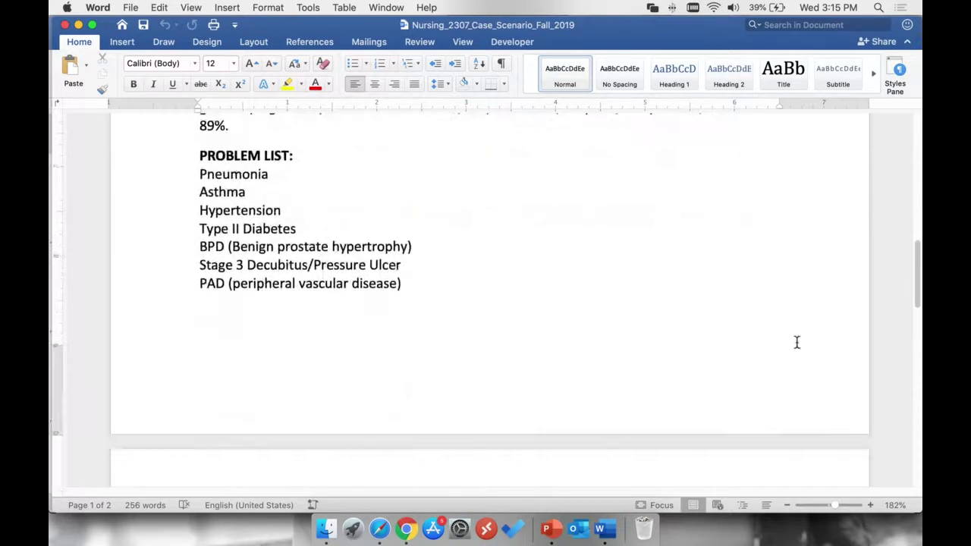
scroll(796, 343, "down", 3)
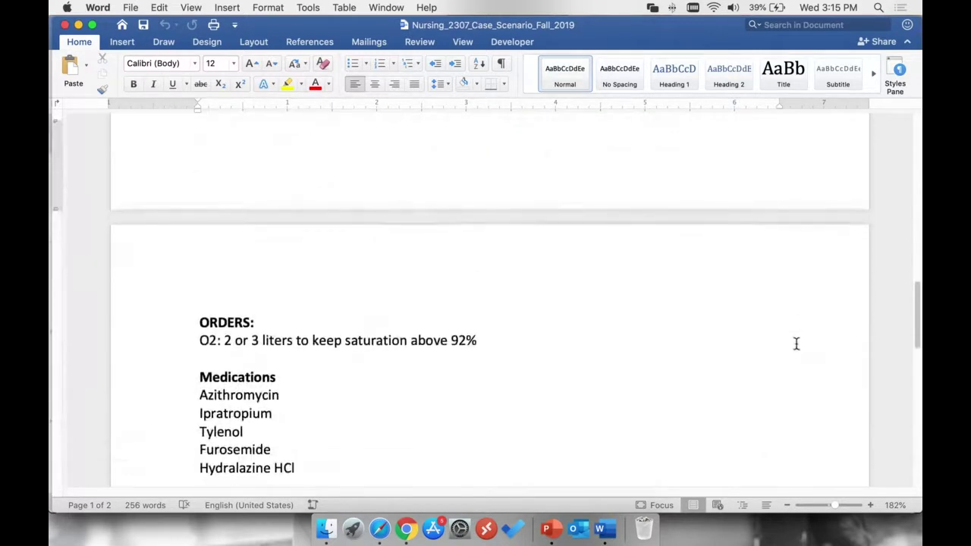
scroll(796, 344, "down", 5)
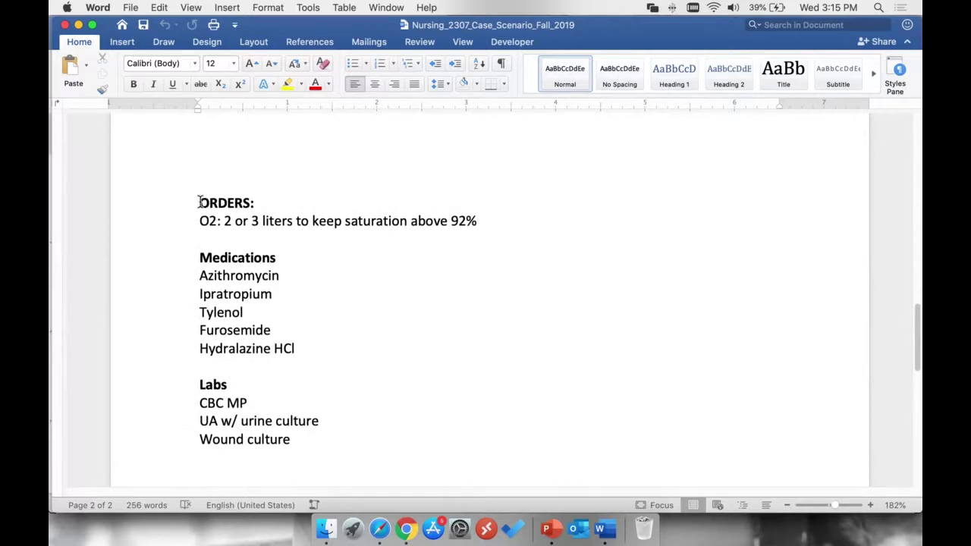
left_click_drag(195, 221, 486, 221)
left_click(536, 245)
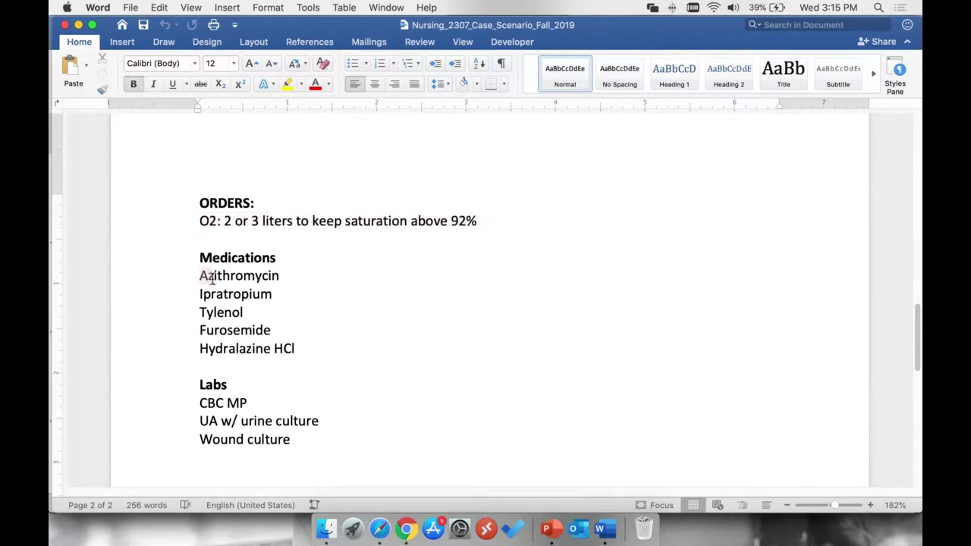
left_click_drag(195, 277, 340, 351)
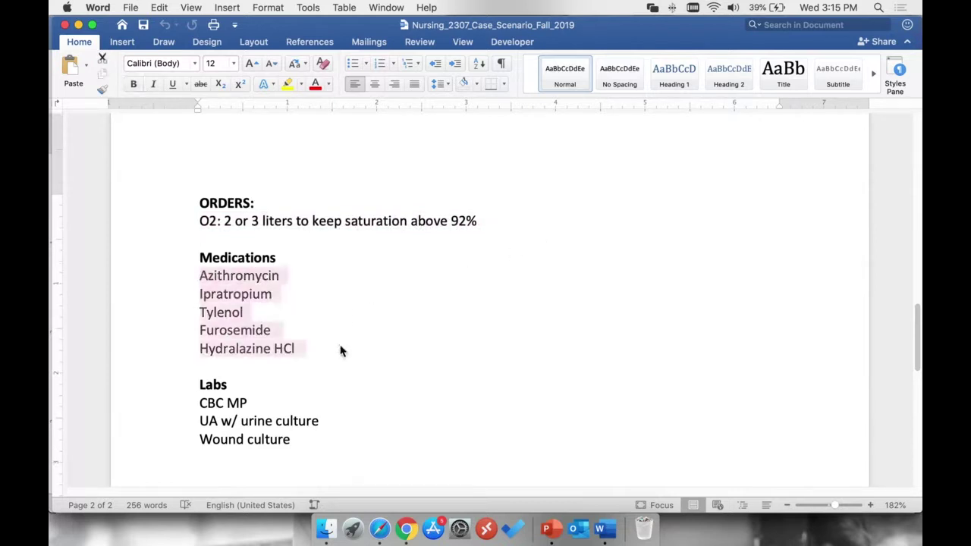
left_click(310, 281)
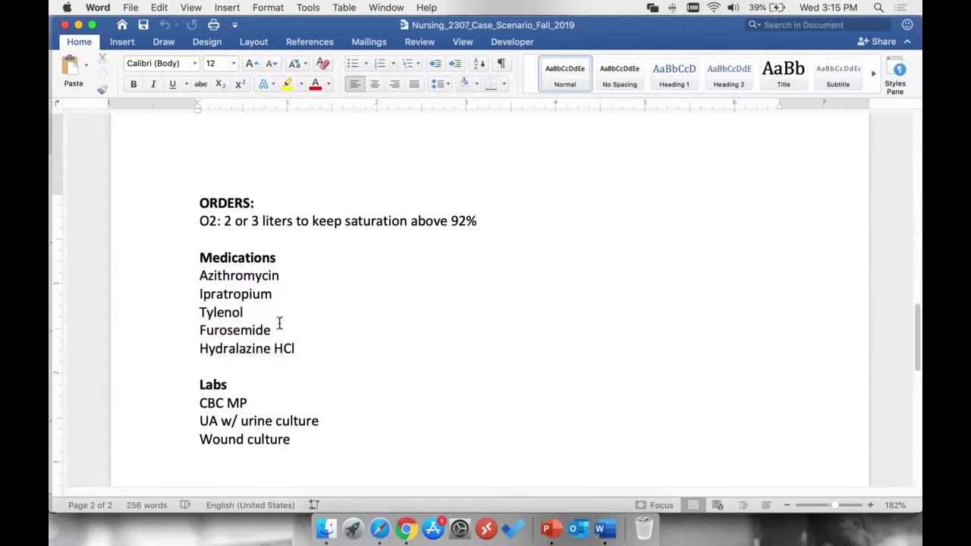
left_click_drag(327, 351, 210, 278)
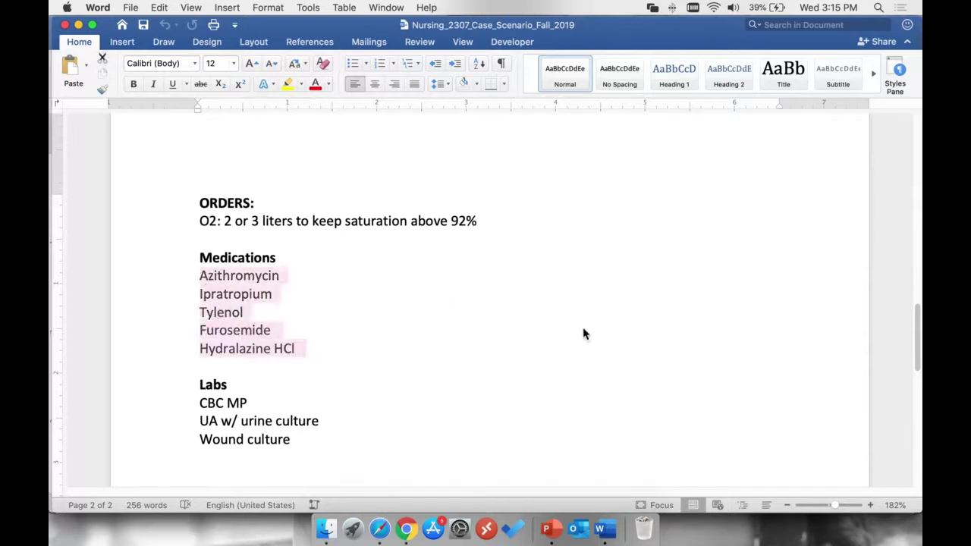
Highlight the four home medication names, then minimize the case scenario to reveal the worksheet.
scroll(602, 341, "up", 3)
scroll(658, 373, "up", 10)
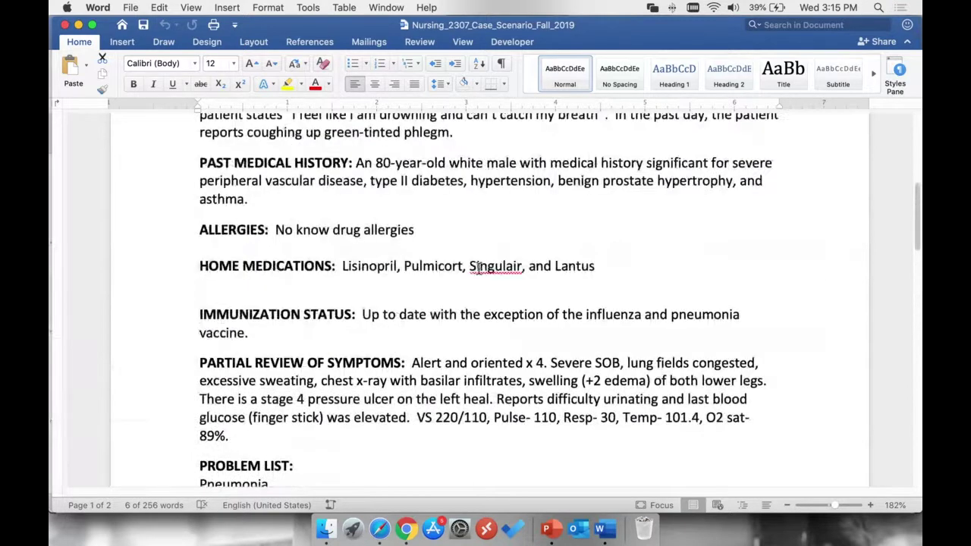
left_click(625, 262)
left_click_drag(625, 263, 342, 265)
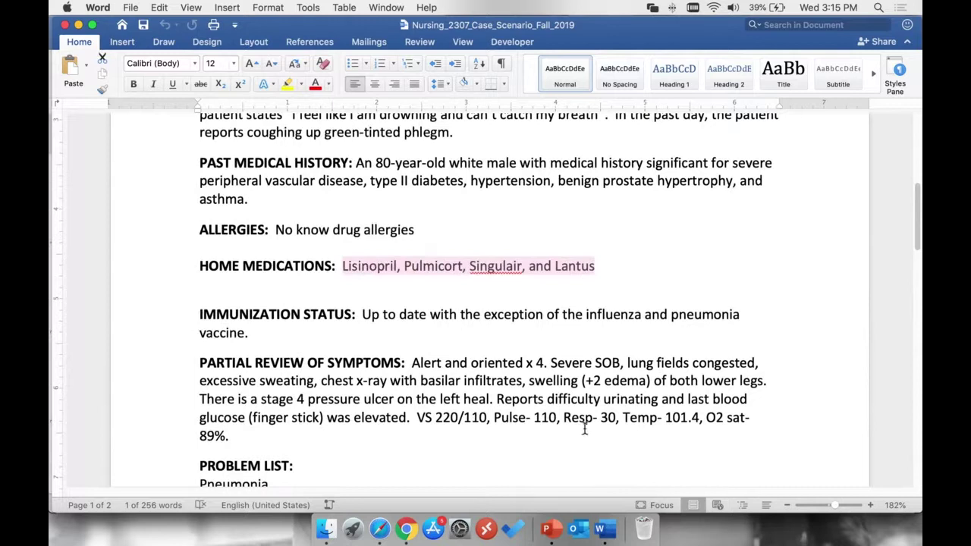
left_click(78, 26)
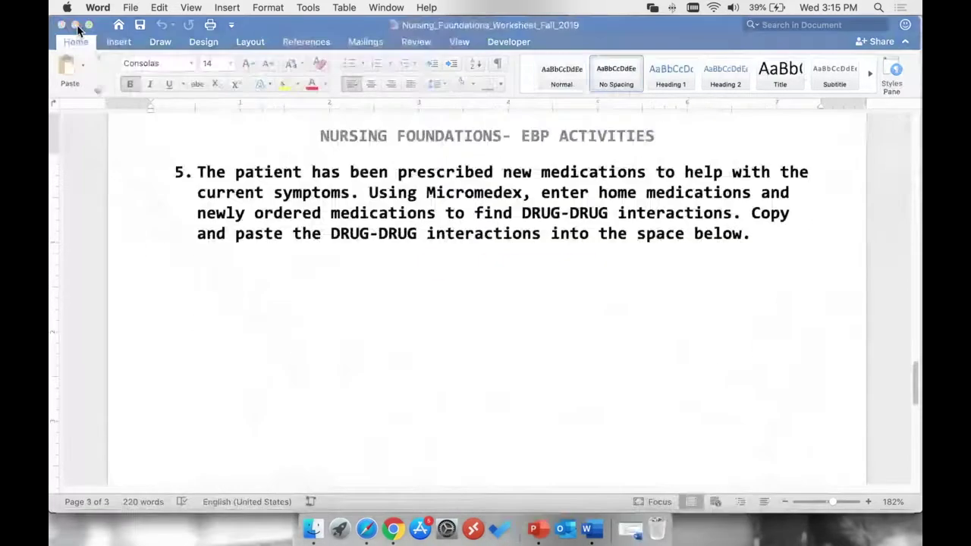
Start a new Drug Interactions search with A & D Jr. added, then restore the Word worksheet.
left_click(77, 25)
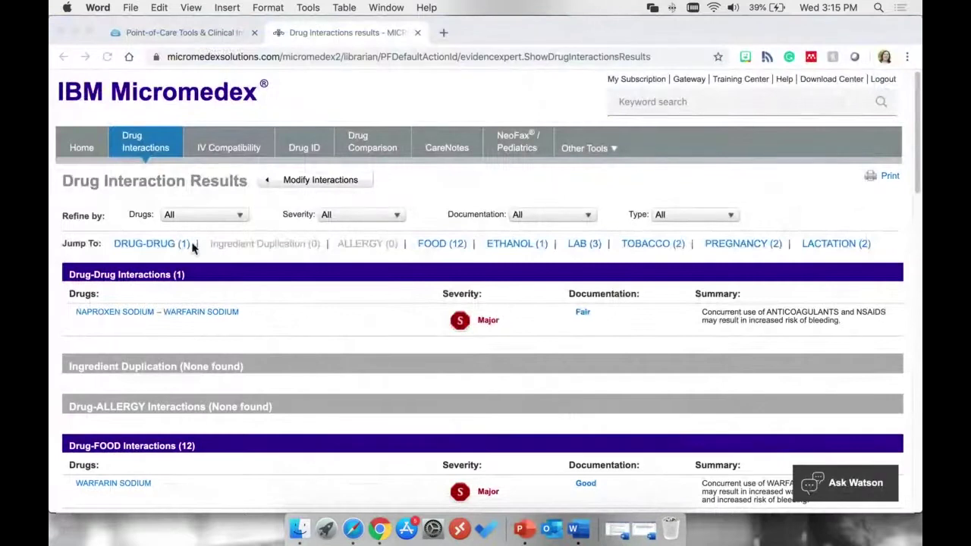
left_click(143, 152)
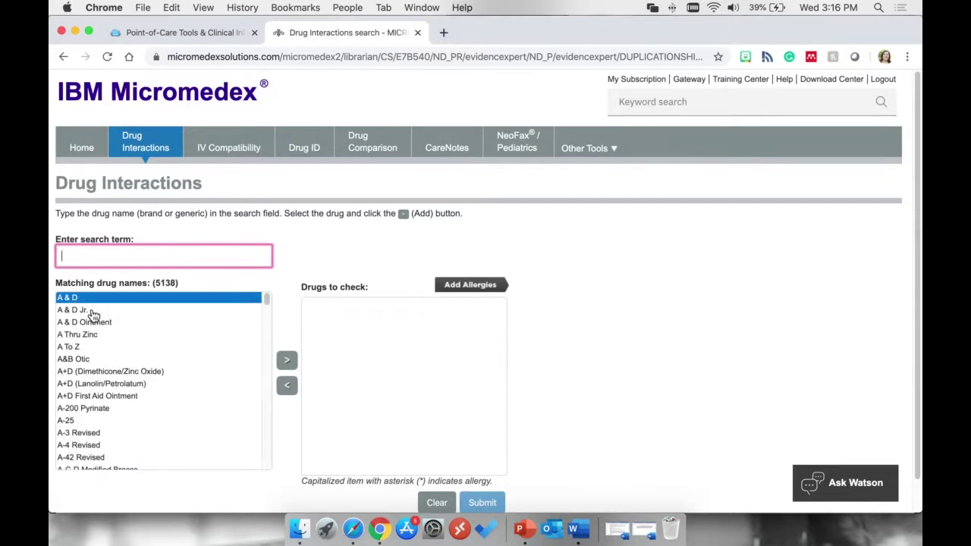
left_click(104, 307)
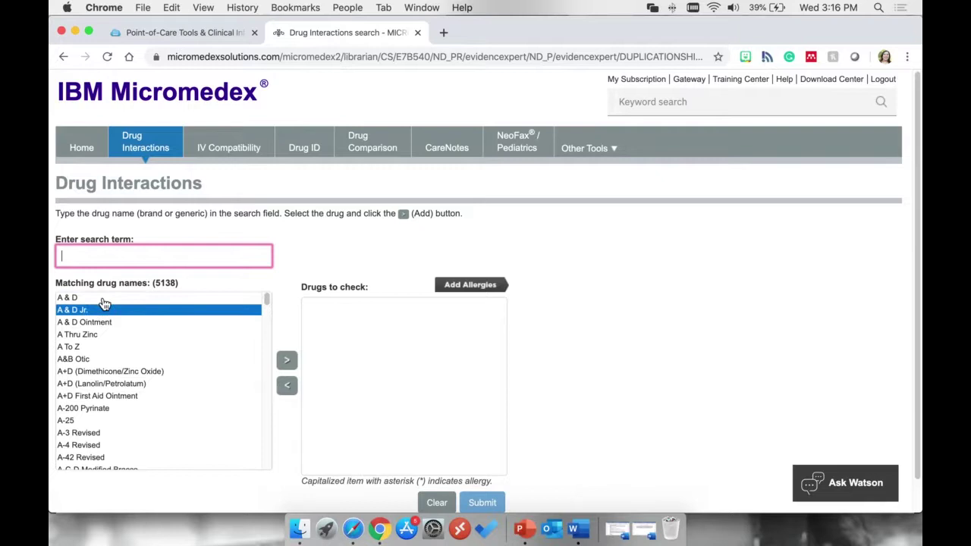
left_click(287, 362)
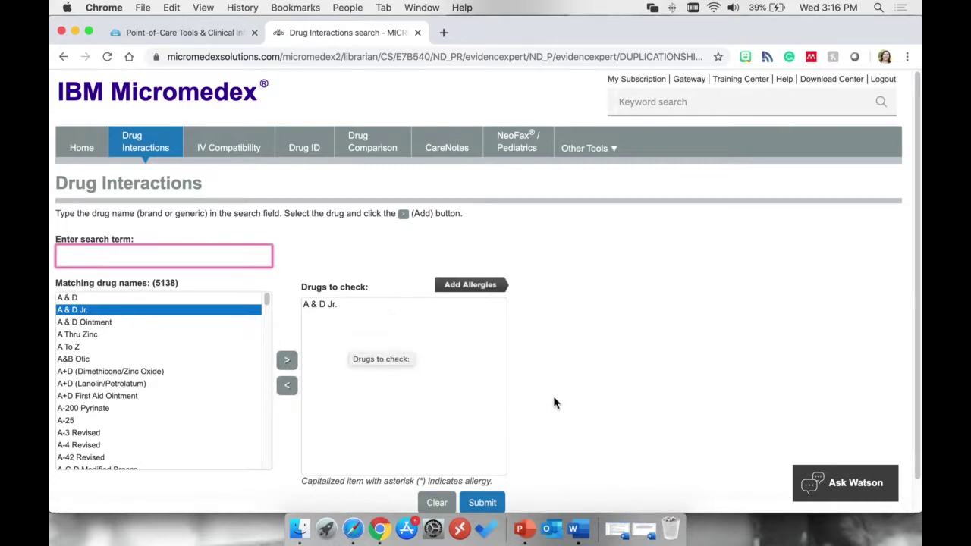
scroll(554, 403, "down", 1)
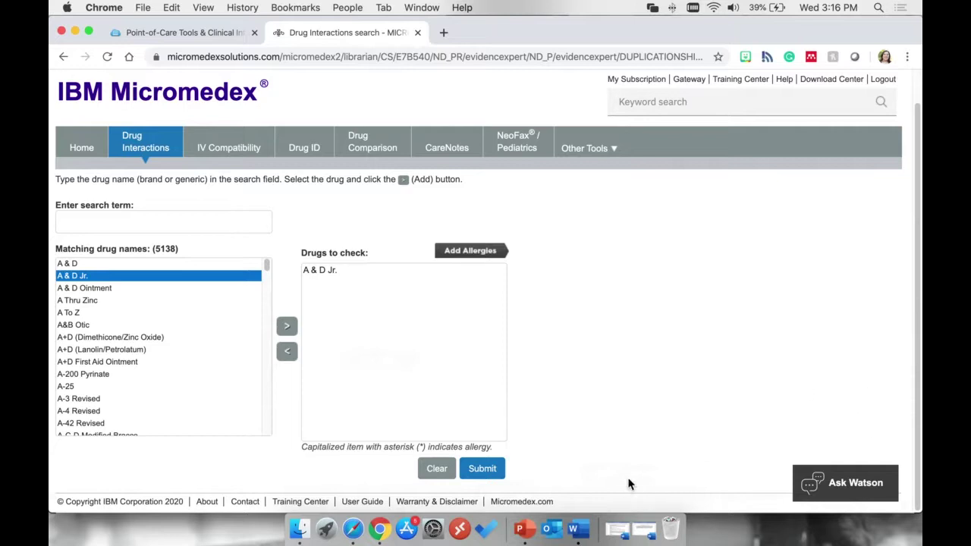
left_click(641, 530)
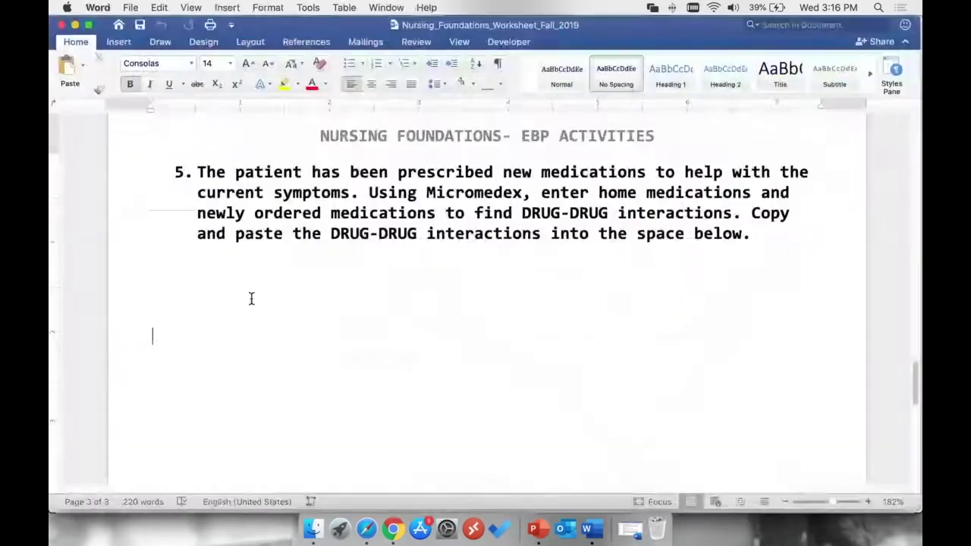
left_click(252, 299)
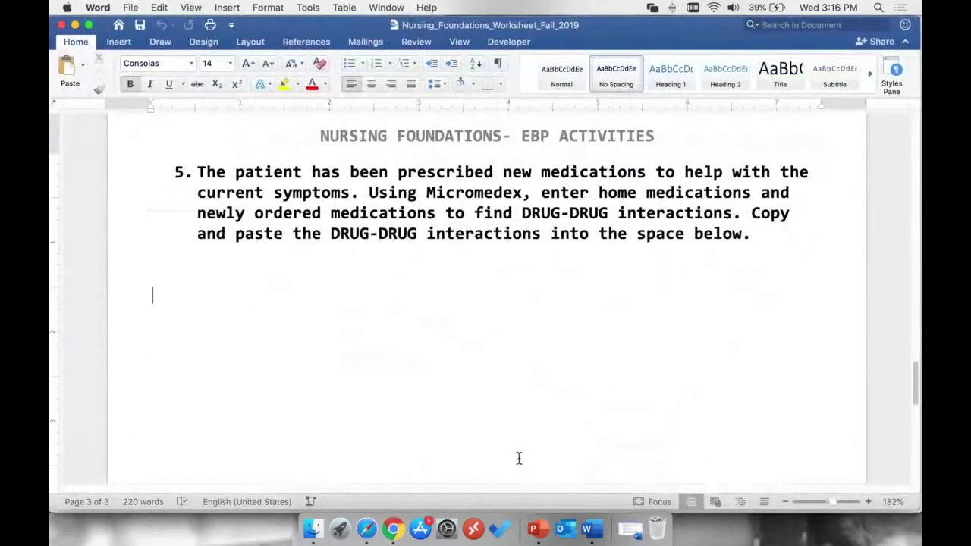